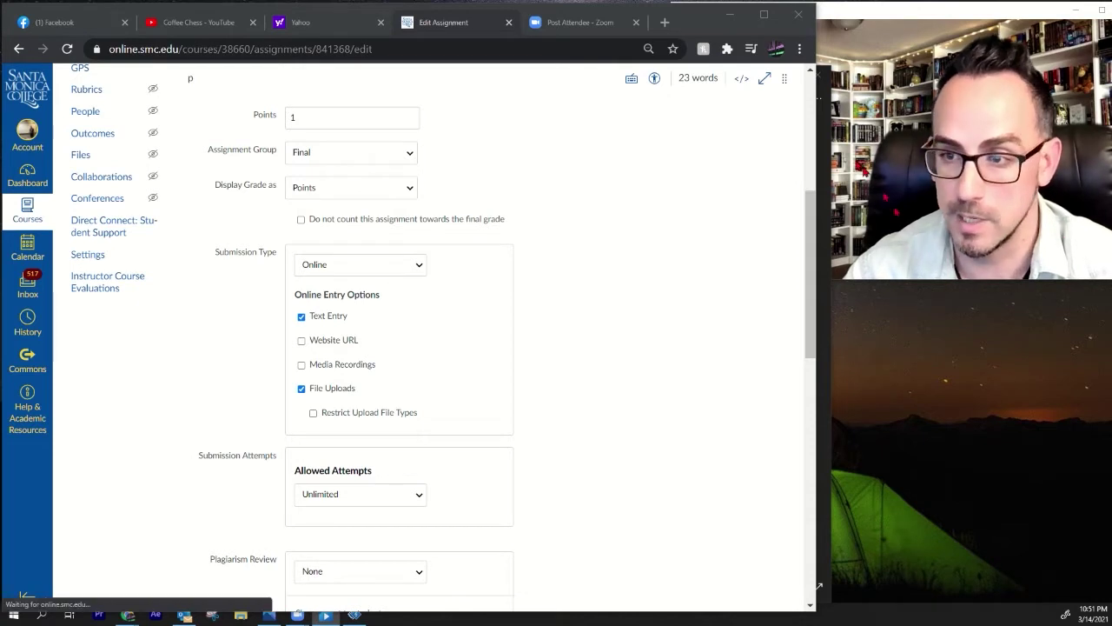
- Check the student's error screenshot, then return to the Classwork 3/11 edit page
{"action": "key", "text": "alt+Tab"}
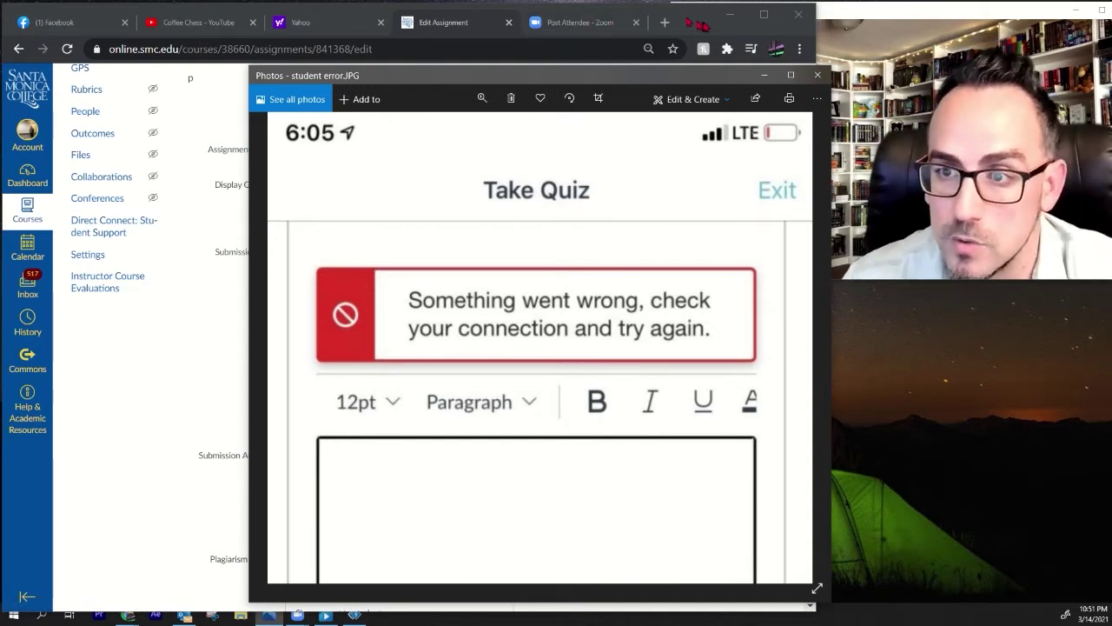
{"action": "key", "text": "alt+Tab"}
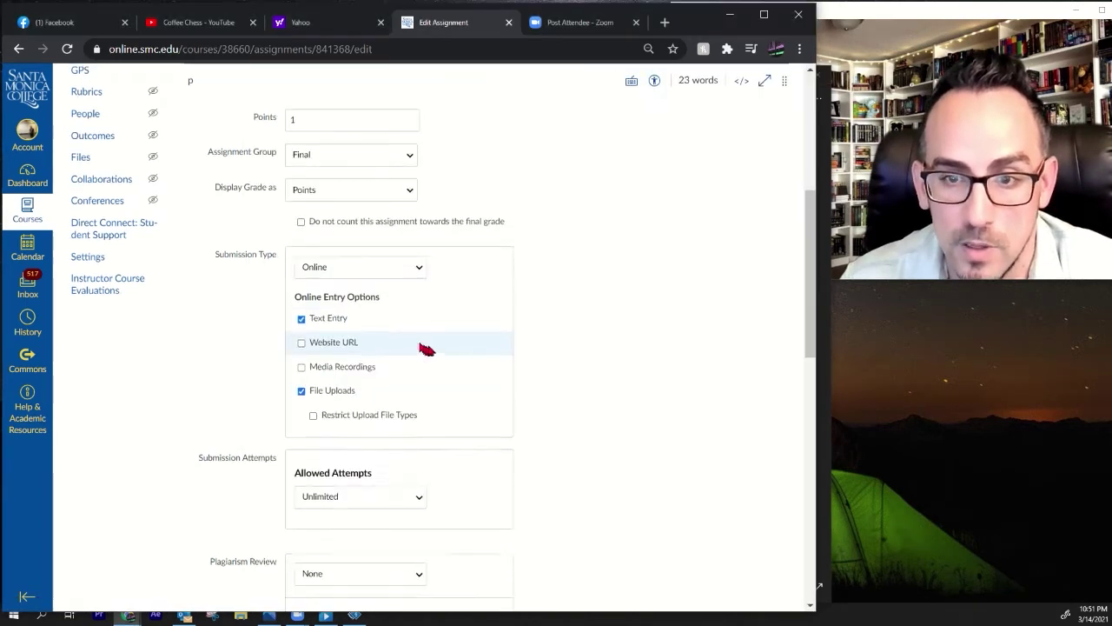
{"action": "scroll", "coordinate": [425, 348], "scroll_direction": "up", "scroll_amount": 5}
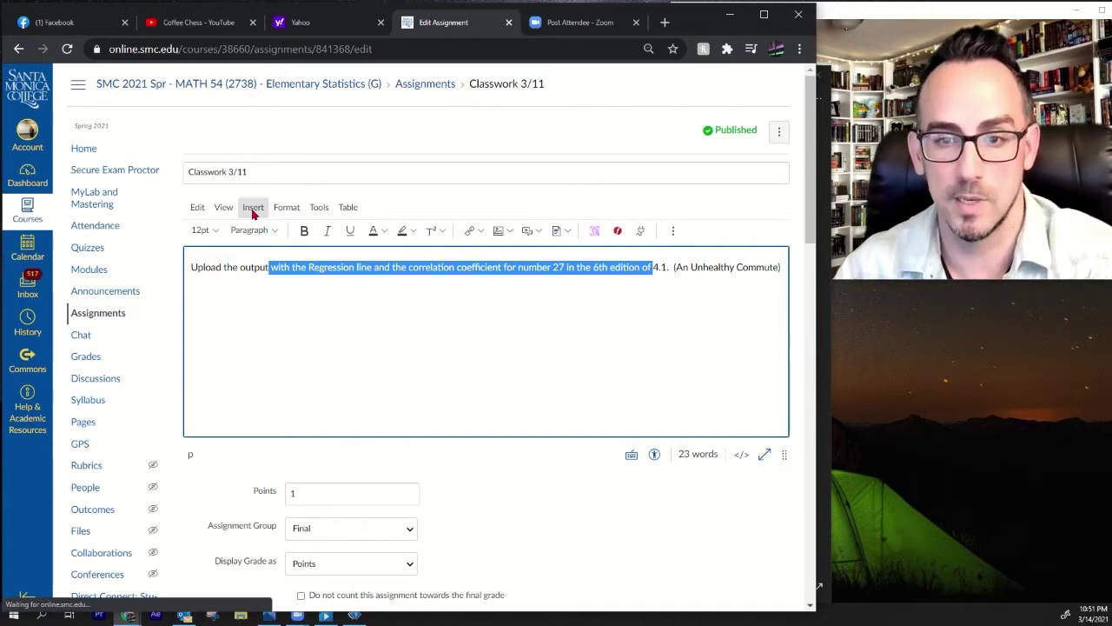
- Upload weighted-average-formula.png into the description after 'edition of' and select the inserted image
{"action": "left_click", "coordinate": [252, 211]}
{"action": "mouse_move", "coordinate": [278, 249]}
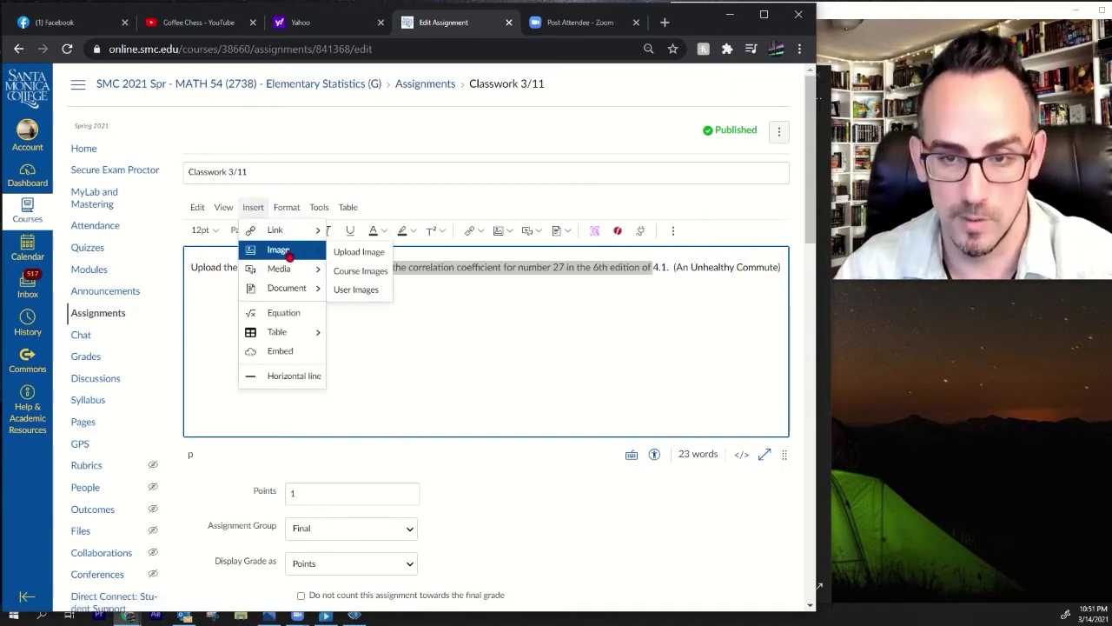
{"action": "left_click", "coordinate": [347, 252]}
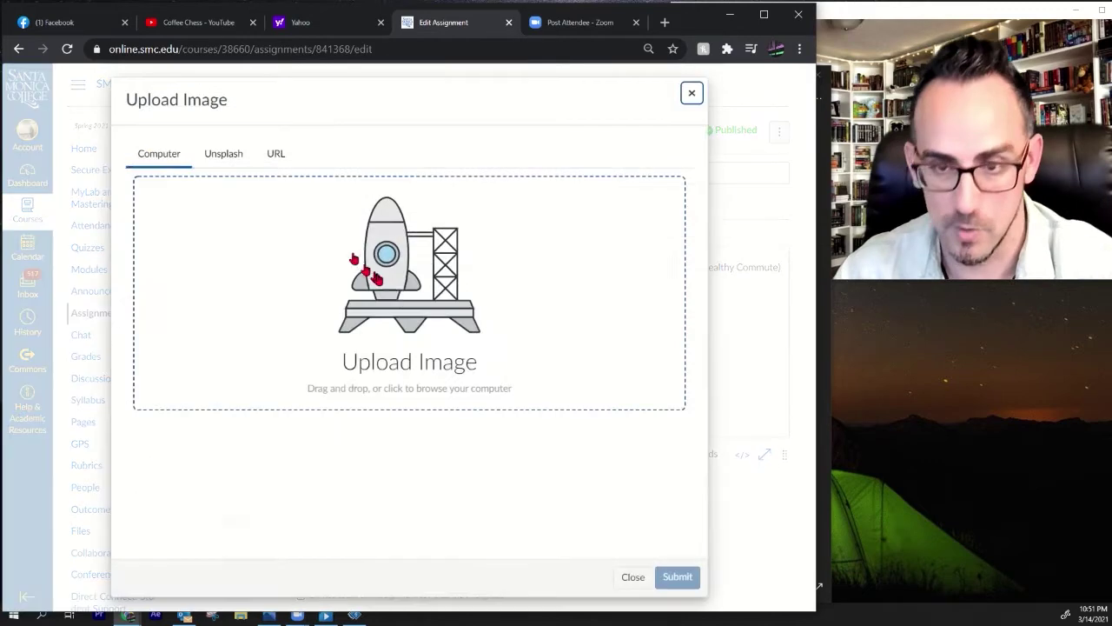
{"action": "left_click", "coordinate": [405, 311]}
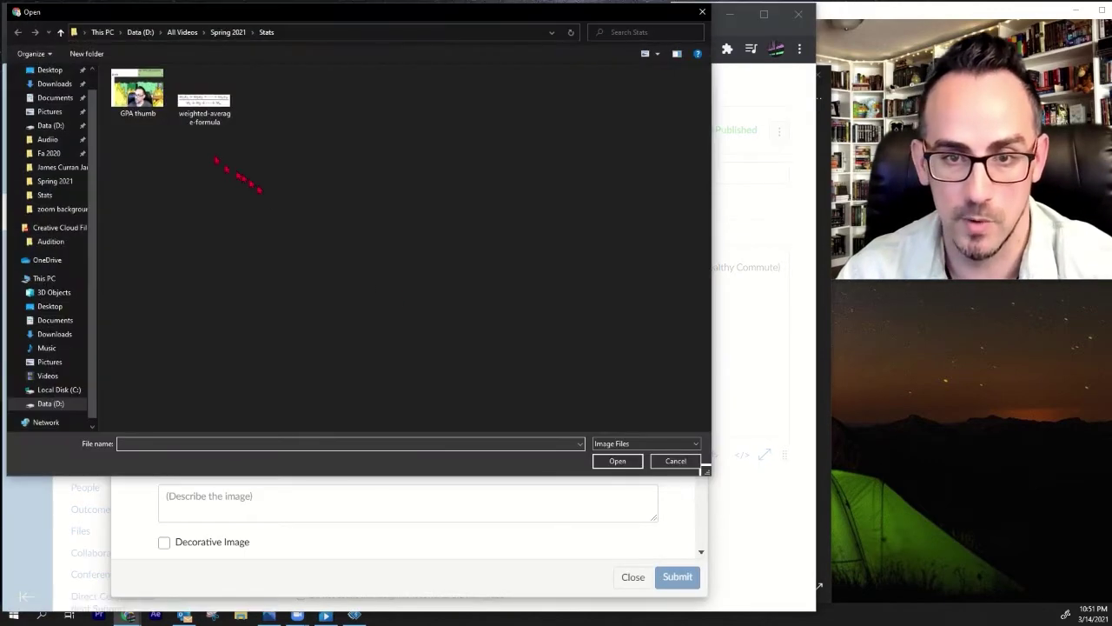
{"action": "double_click", "coordinate": [214, 117]}
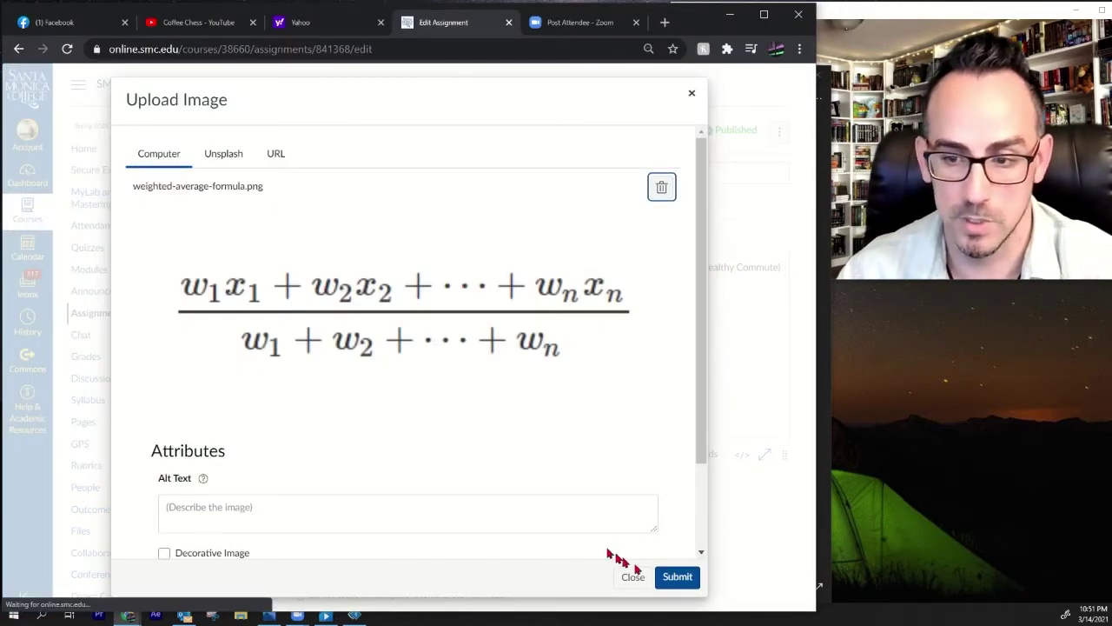
{"action": "left_click", "coordinate": [682, 576]}
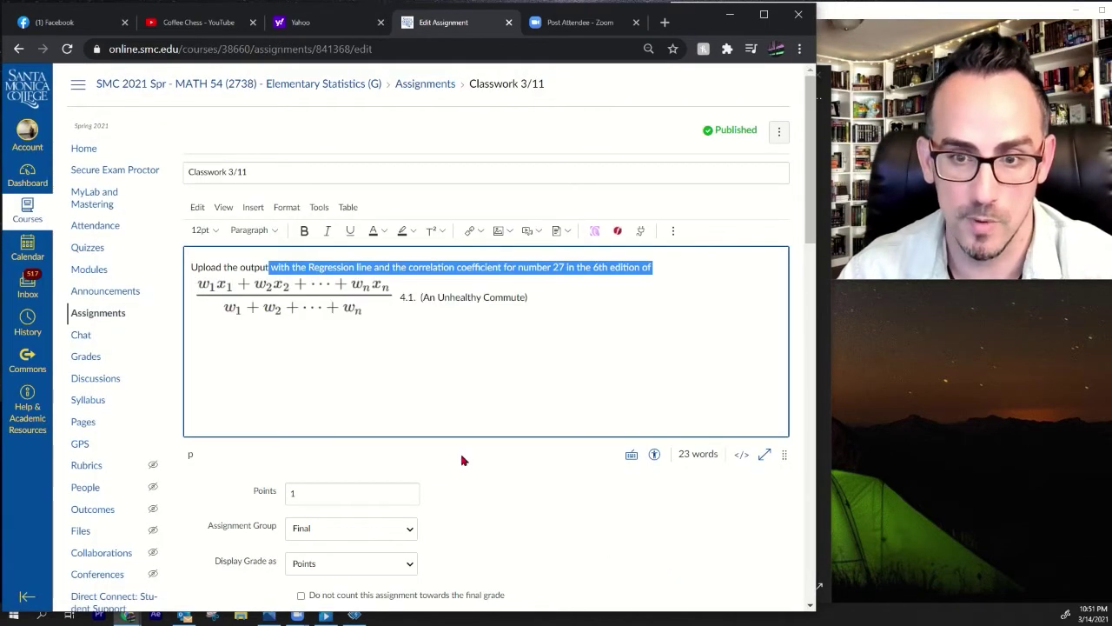
{"action": "left_click", "coordinate": [276, 307]}
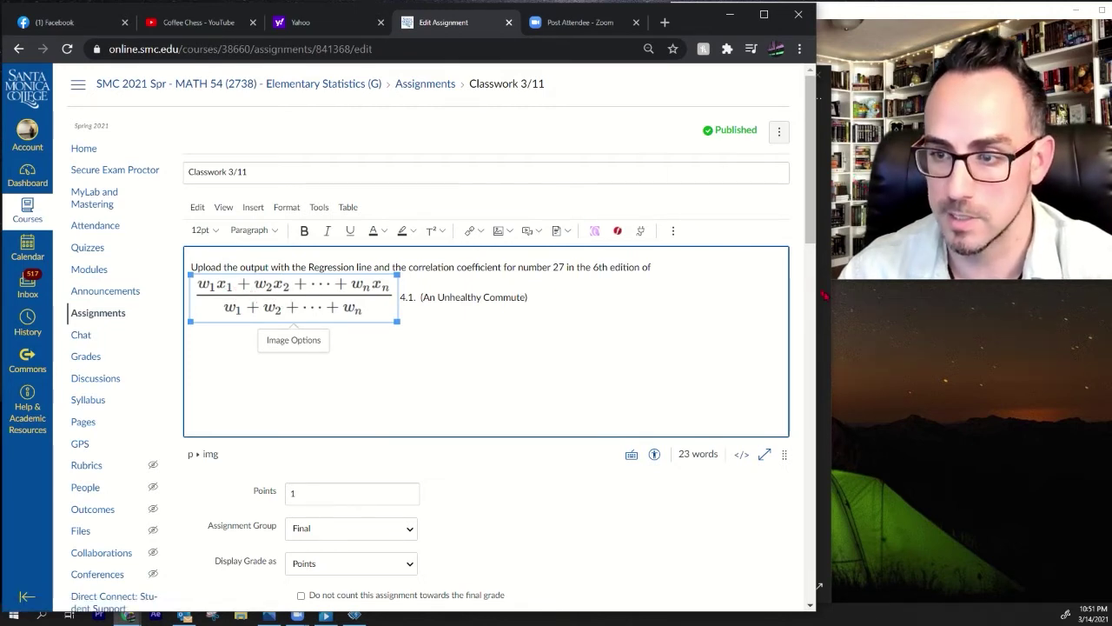
{"action": "left_click", "coordinate": [269, 615]}
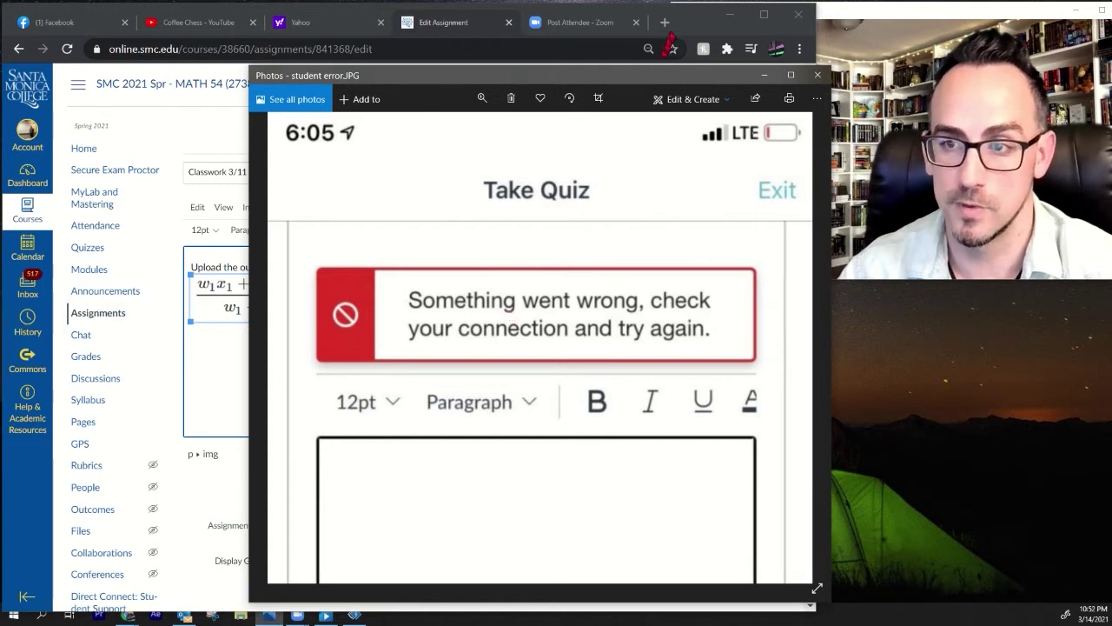
{"action": "left_click", "coordinate": [706, 33]}
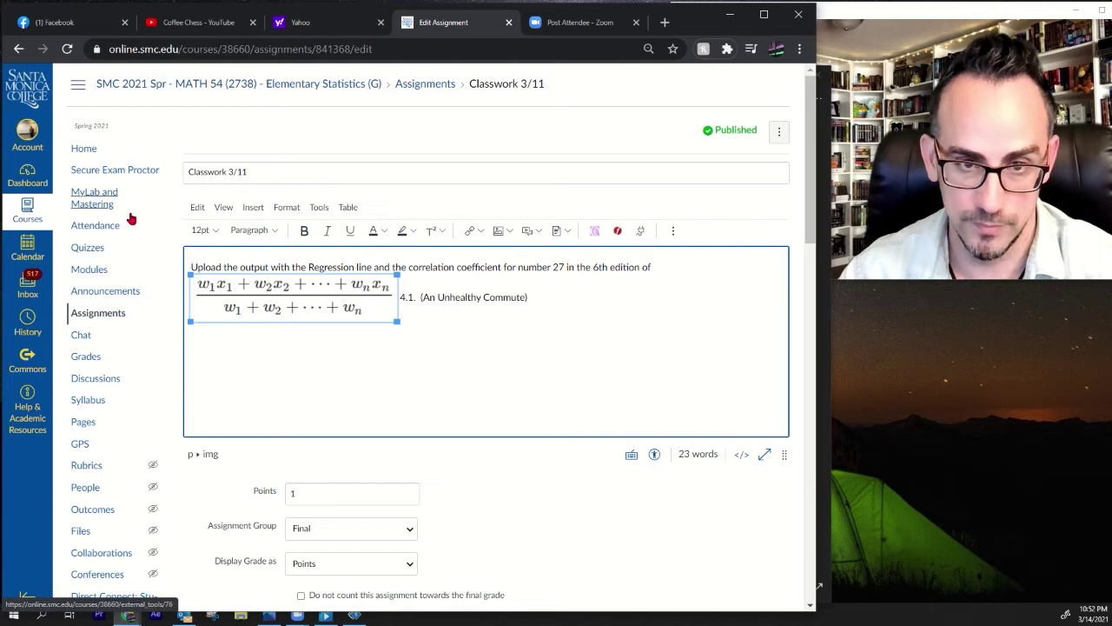
- Open the personal Files page from the Account tray, retrying after a misclick
{"action": "left_click", "coordinate": [31, 139]}
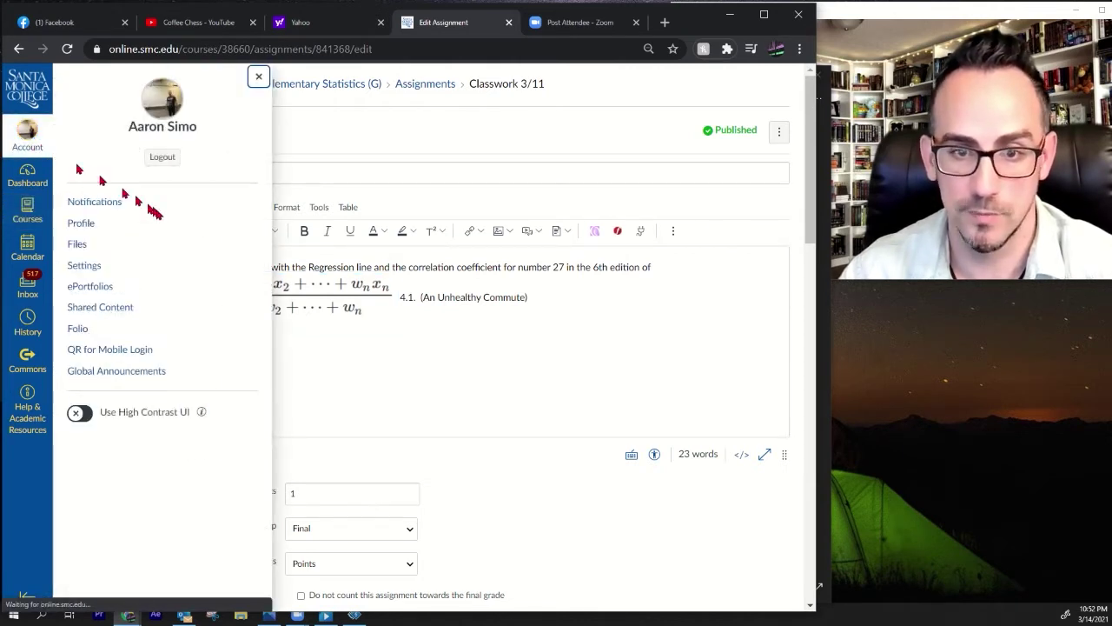
{"action": "left_click", "coordinate": [83, 248]}
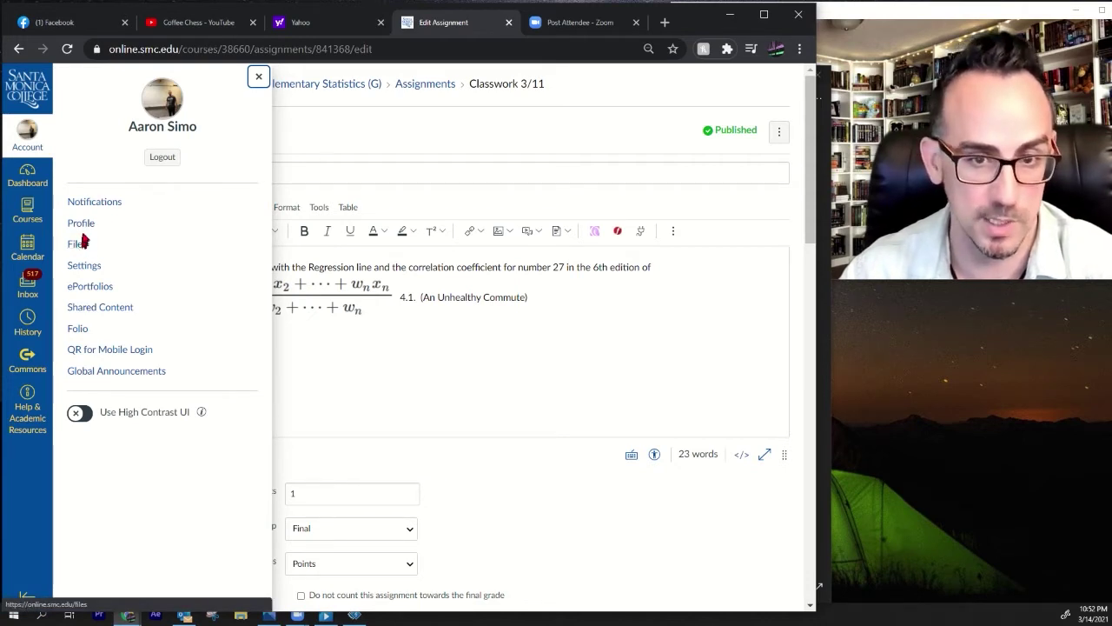
{"action": "left_click", "coordinate": [90, 225]}
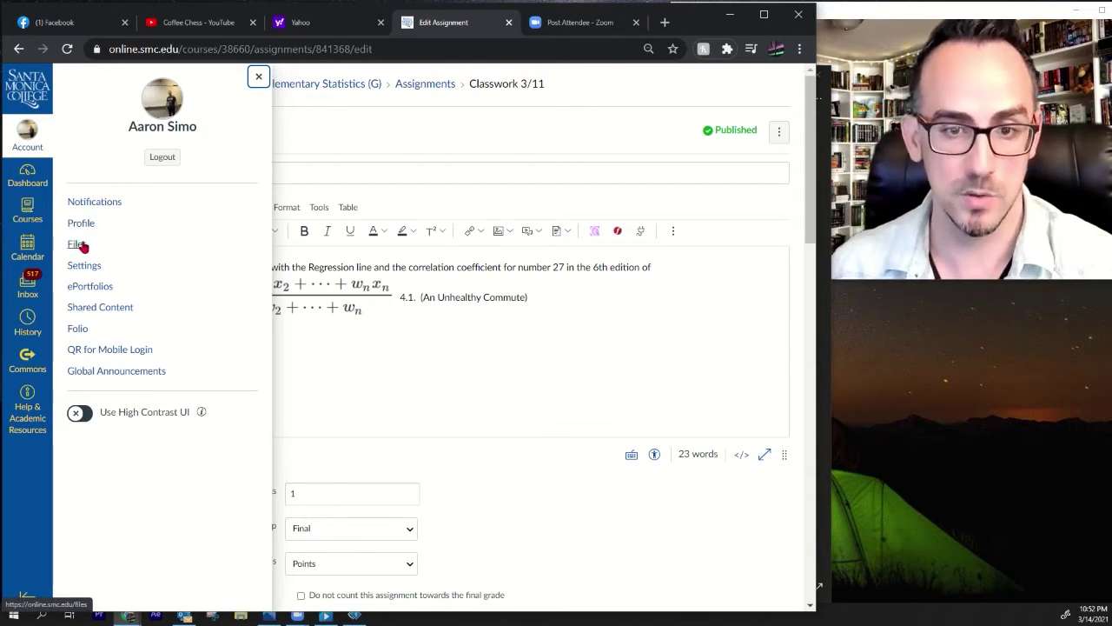
{"action": "left_click", "coordinate": [81, 246]}
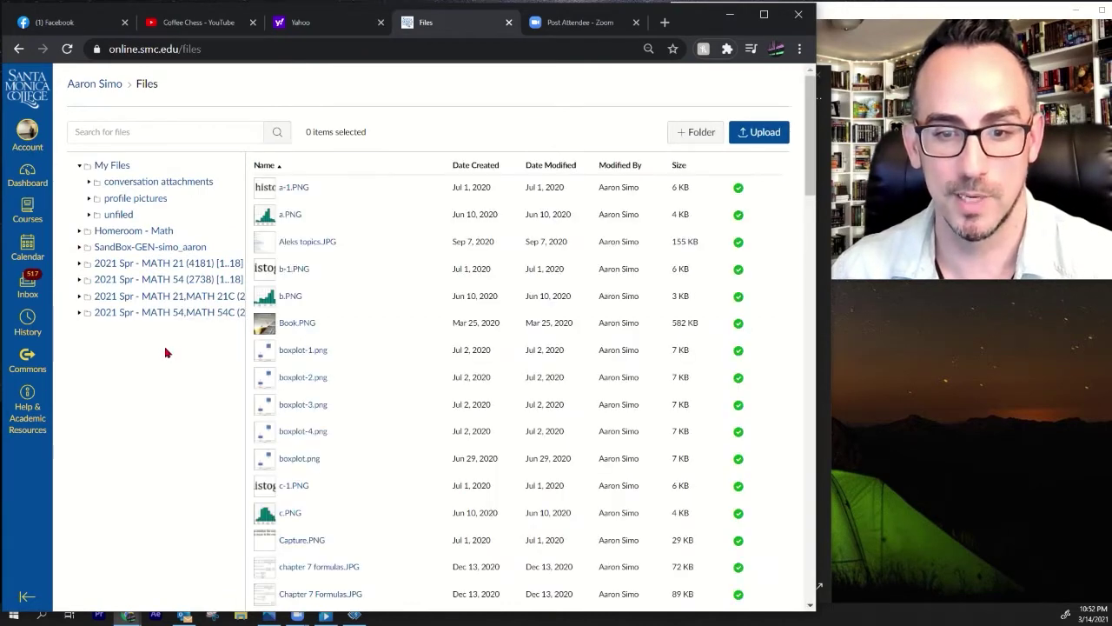
- Scroll to the end of the file list and highlight the '1% of 524.3 MB used' quota line
{"action": "scroll", "coordinate": [807, 142], "scroll_direction": "down", "scroll_amount": 15}
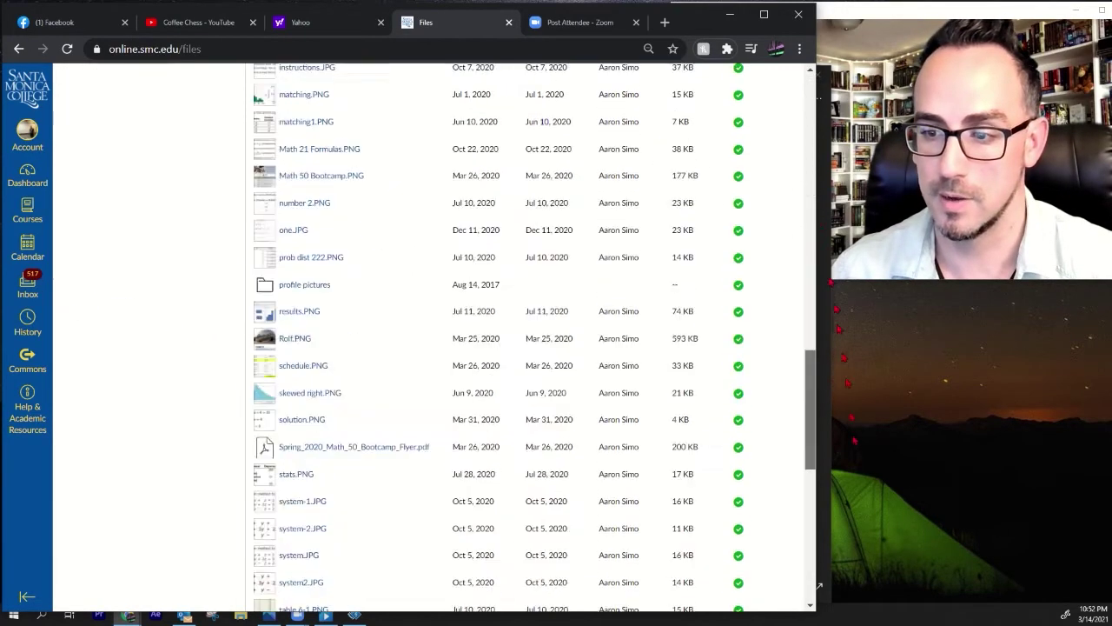
{"action": "scroll", "coordinate": [806, 142], "scroll_direction": "down", "scroll_amount": 10}
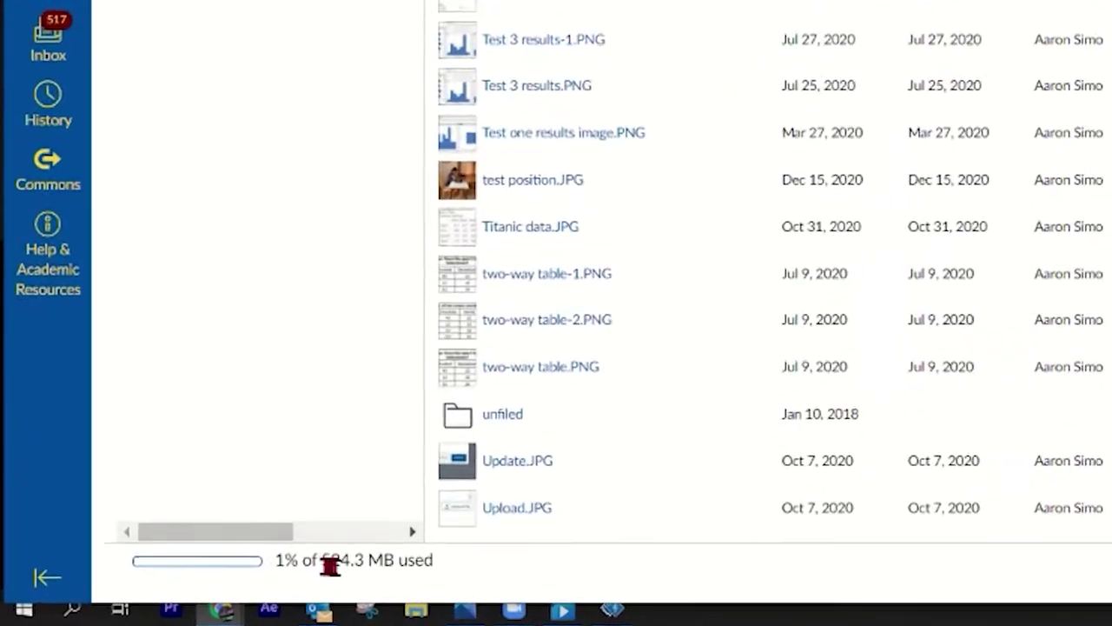
{"action": "left_click_drag", "start_coordinate": [232, 577], "coordinate": [349, 590]}
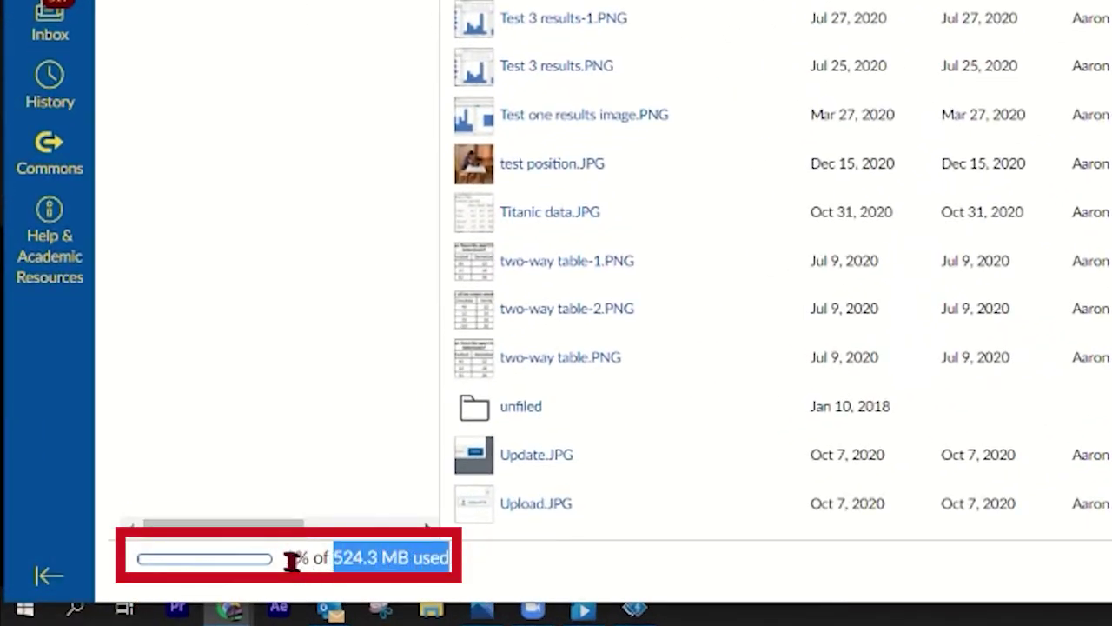
{"action": "left_click_drag", "start_coordinate": [292, 560], "coordinate": [506, 581]}
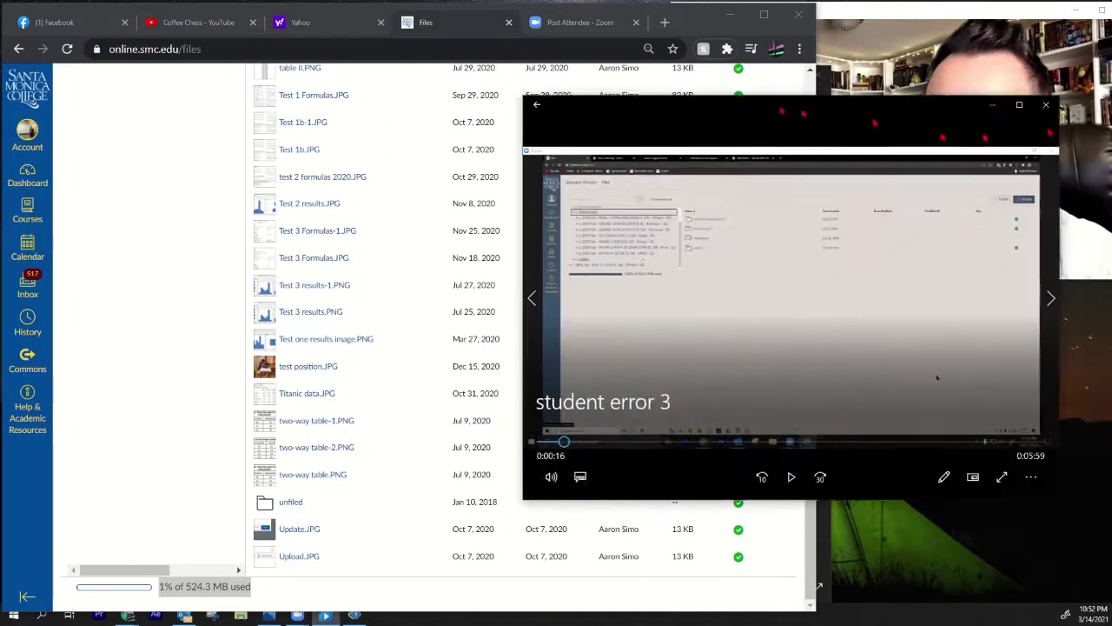
{"action": "left_click_drag", "start_coordinate": [792, 106], "coordinate": [473, 107]}
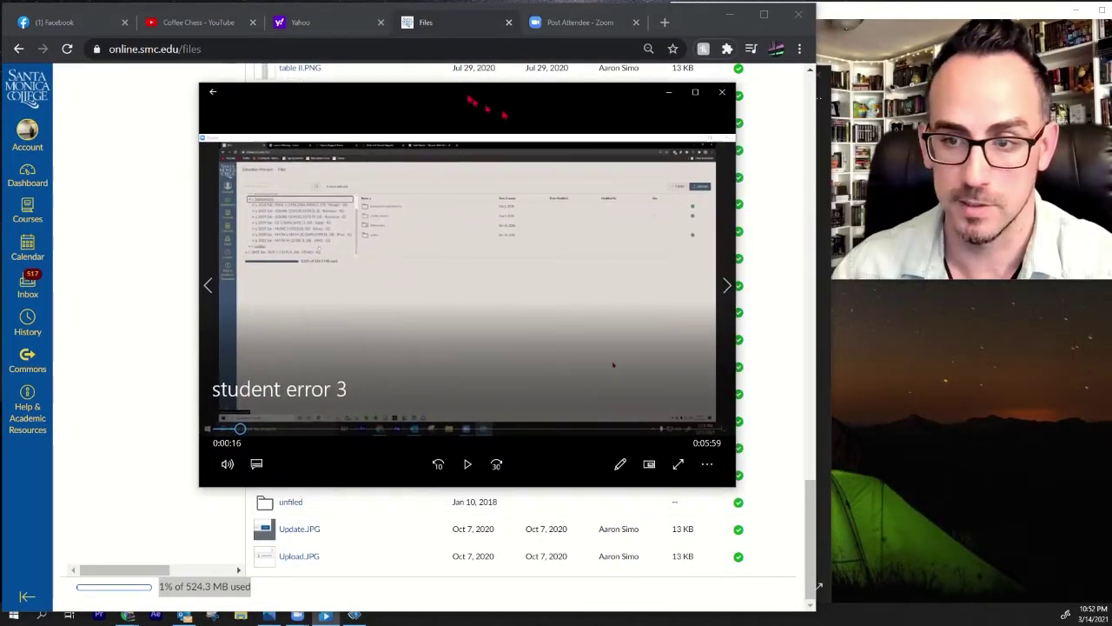
{"action": "left_click", "coordinate": [696, 93]}
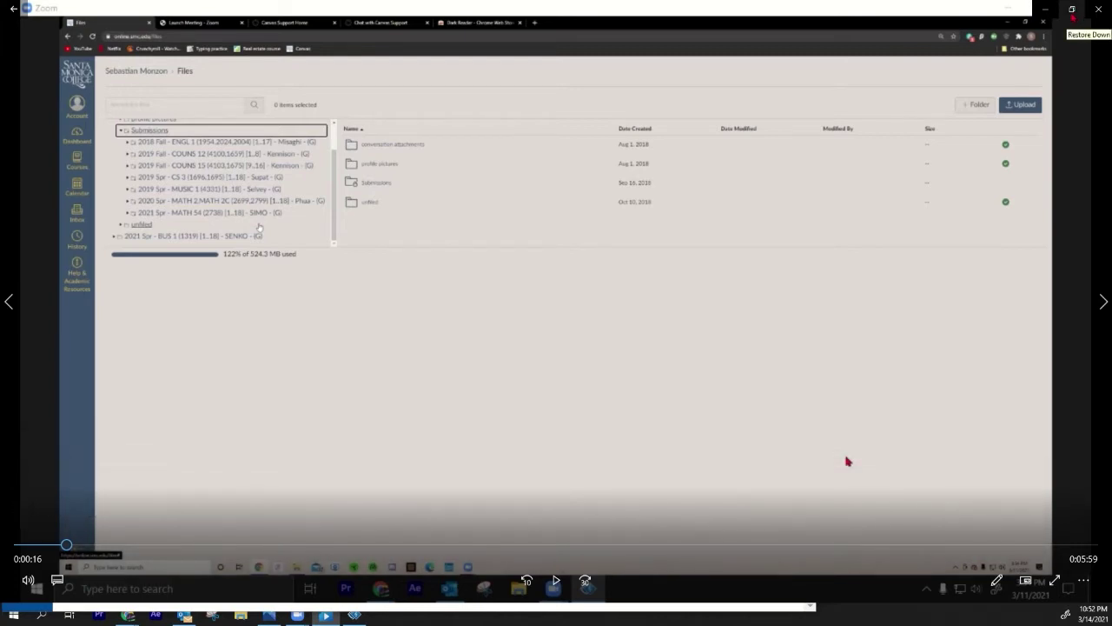
{"action": "left_click", "coordinate": [1072, 9]}
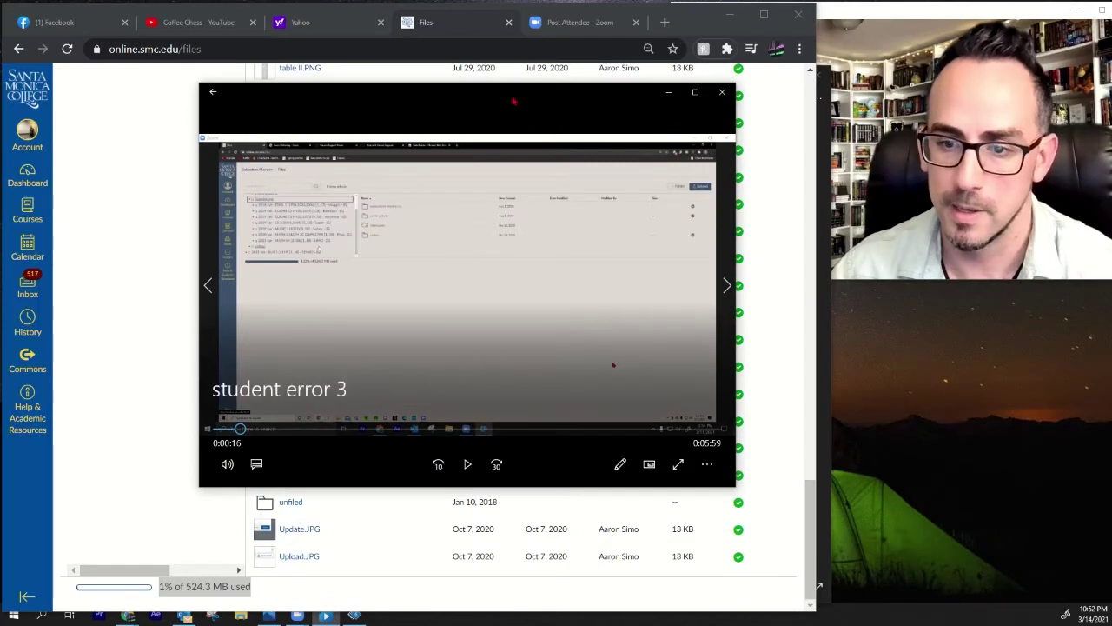
{"action": "left_click_drag", "start_coordinate": [513, 104], "coordinate": [566, 112]}
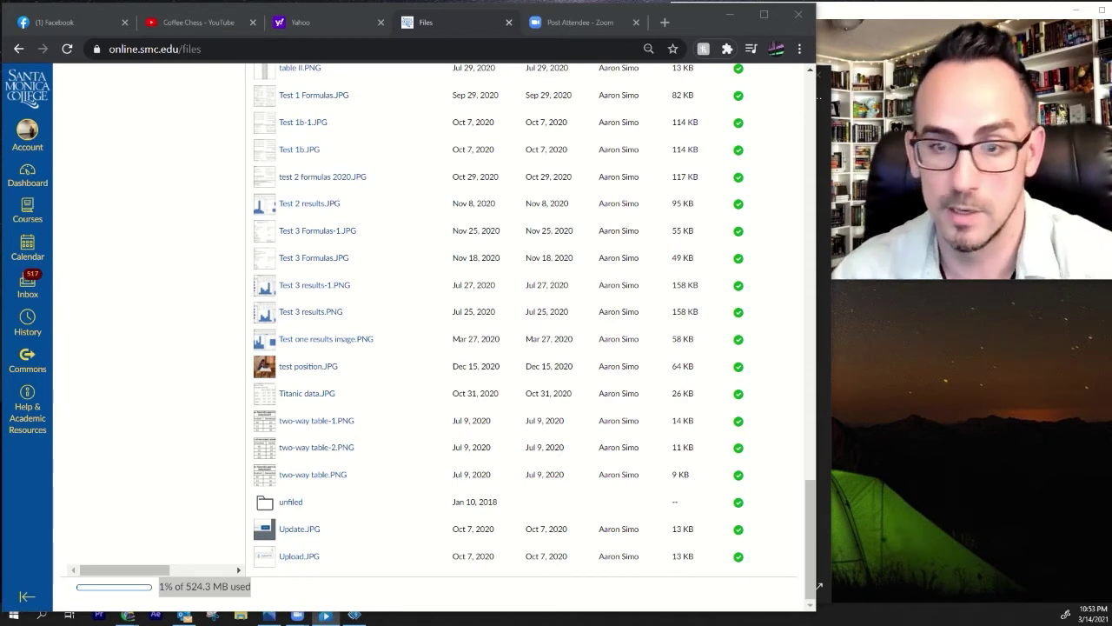
{"action": "scroll", "coordinate": [380, 457], "scroll_direction": "up", "scroll_amount": 3}
{"action": "scroll", "coordinate": [397, 442], "scroll_direction": "up", "scroll_amount": 8}
{"action": "scroll", "coordinate": [359, 427], "scroll_direction": "up", "scroll_amount": 8}
{"action": "scroll", "coordinate": [417, 390], "scroll_direction": "up", "scroll_amount": 8}
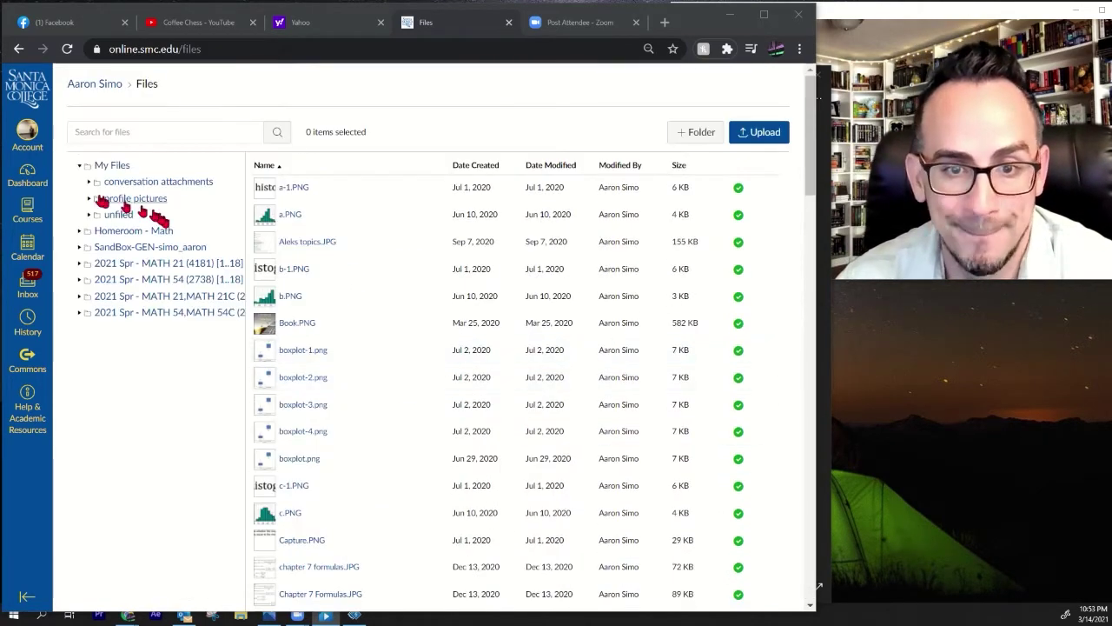
{"action": "left_click", "coordinate": [25, 139]}
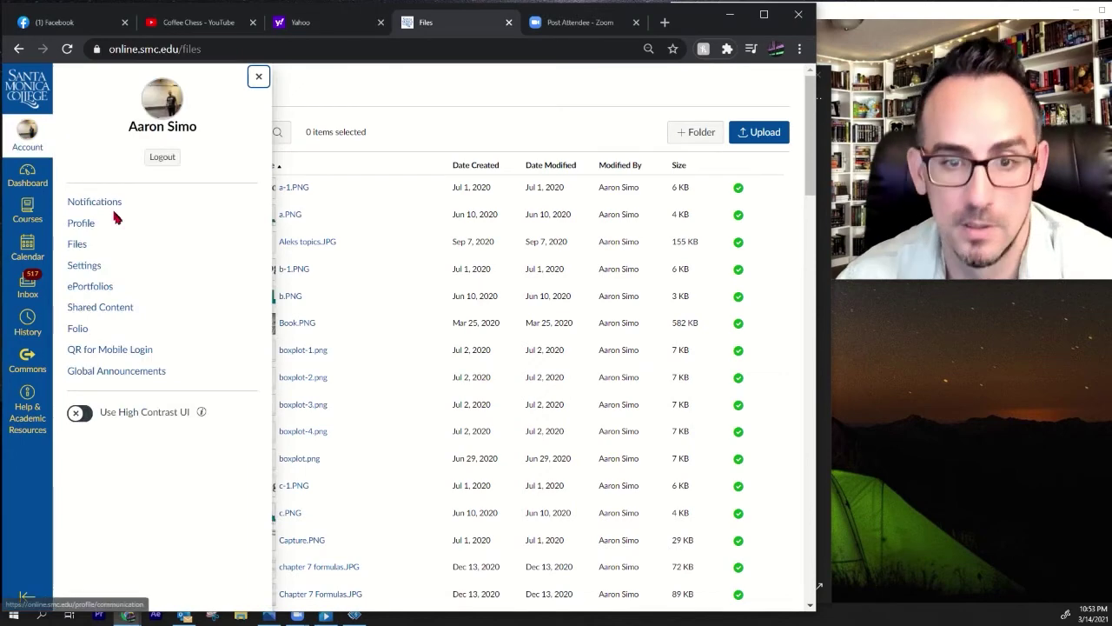
{"action": "left_click", "coordinate": [77, 244]}
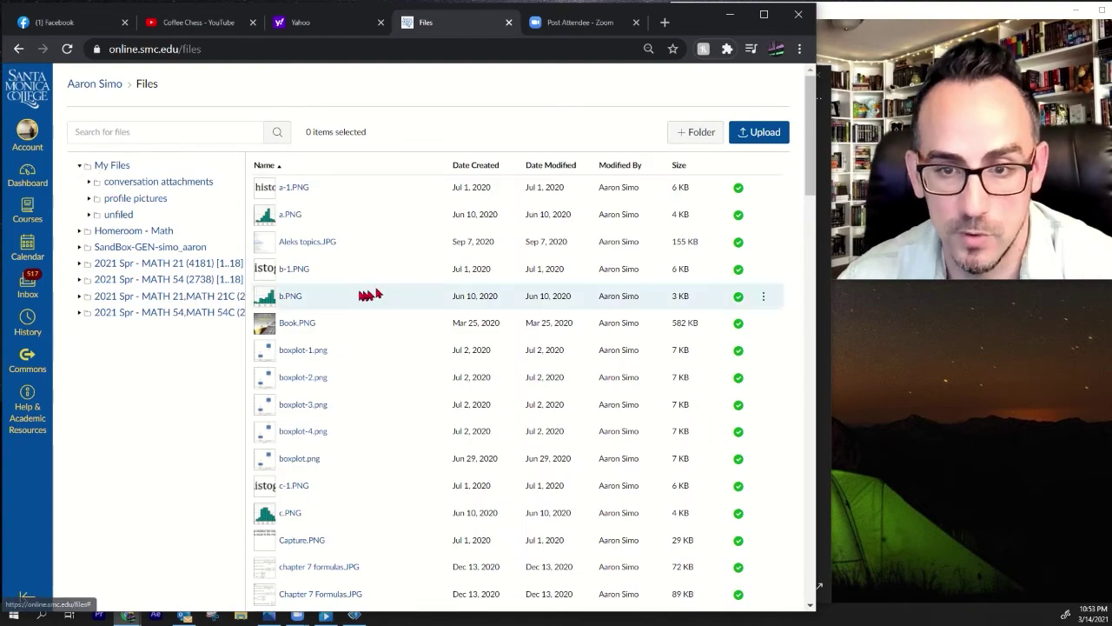
{"action": "mouse_move", "coordinate": [608, 242]}
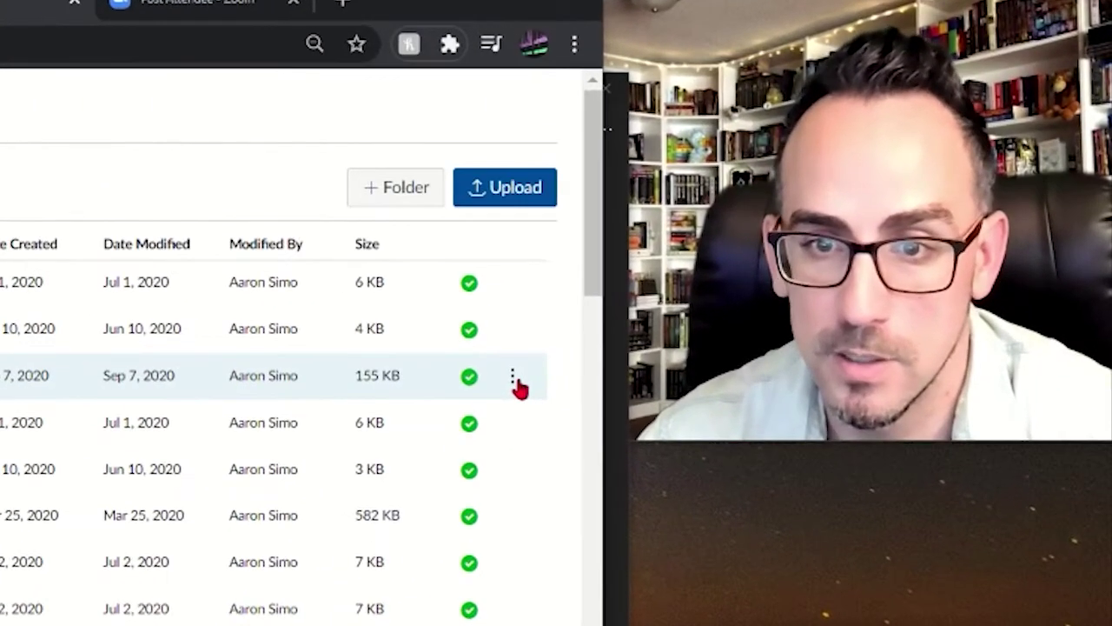
{"action": "left_click", "coordinate": [765, 245]}
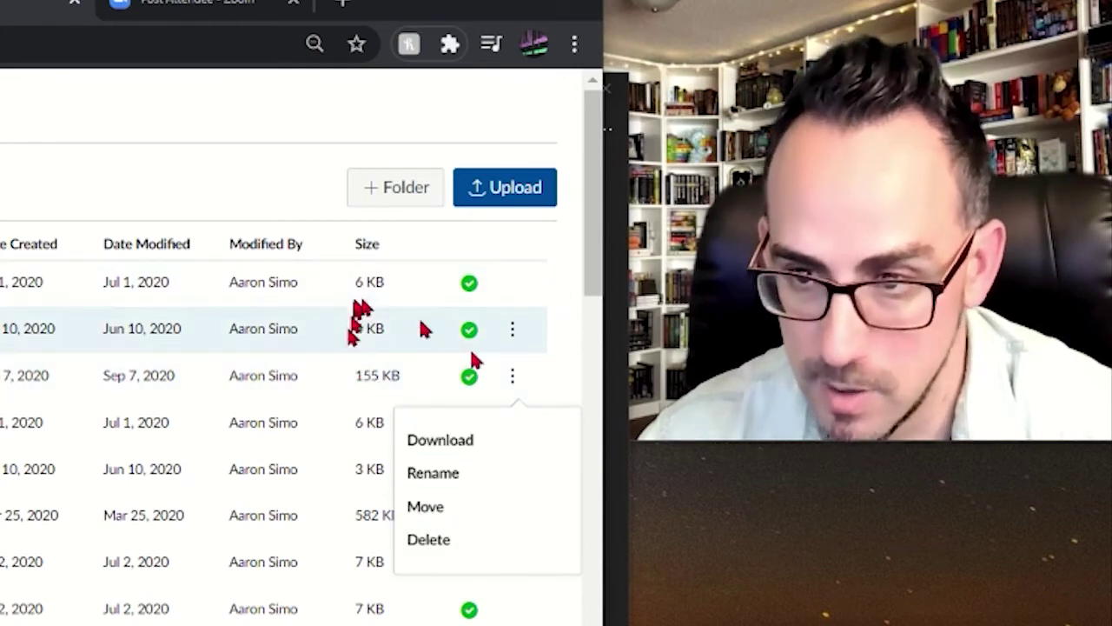
{"action": "left_click", "coordinate": [450, 439]}
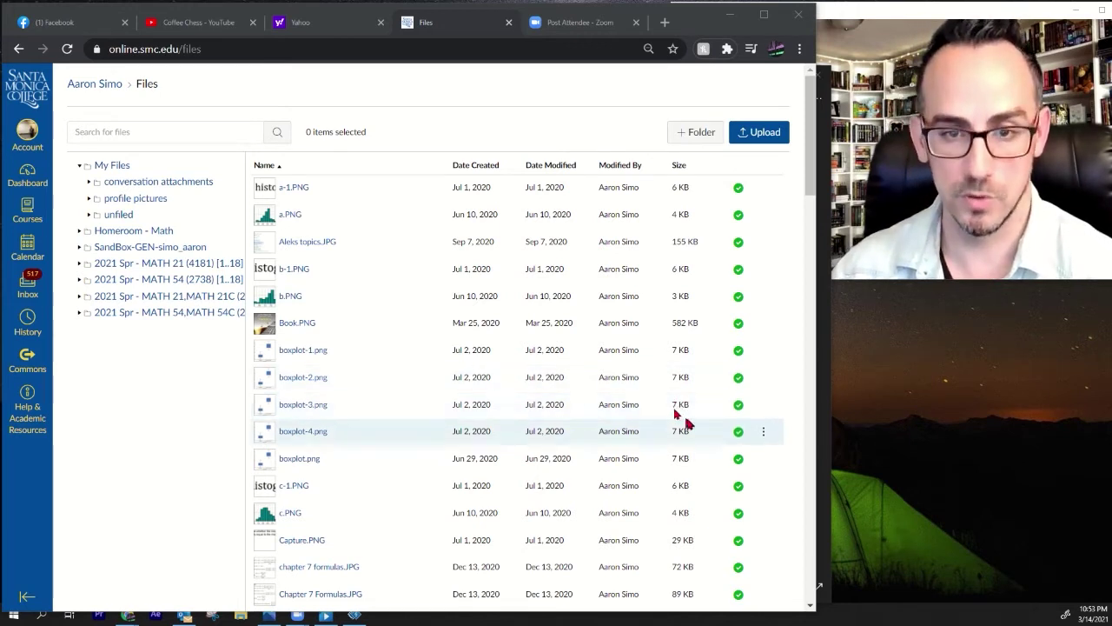
- Go to the MATH 54 Elementary Statistics course and scroll through its assignments list
{"action": "left_click", "coordinate": [443, 24]}
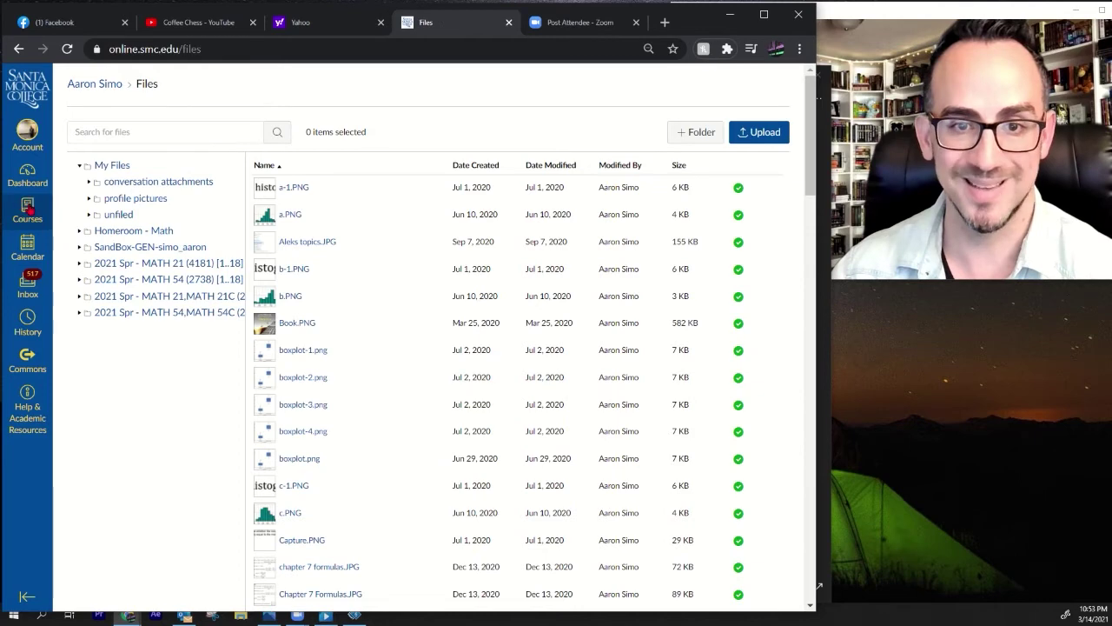
{"action": "left_click", "coordinate": [28, 207]}
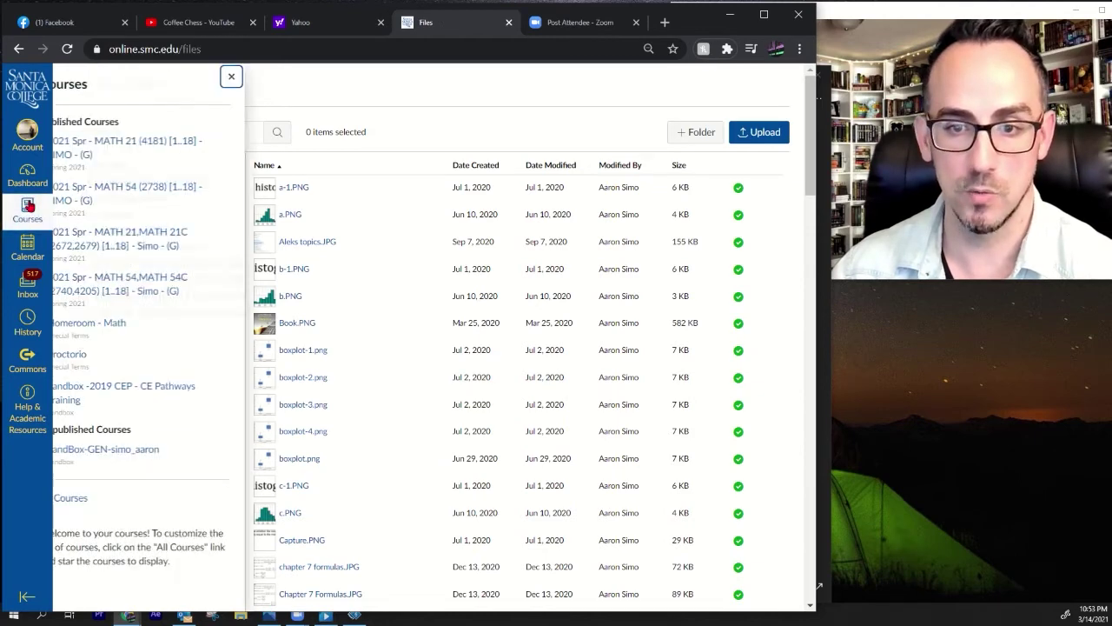
{"action": "left_click", "coordinate": [162, 191]}
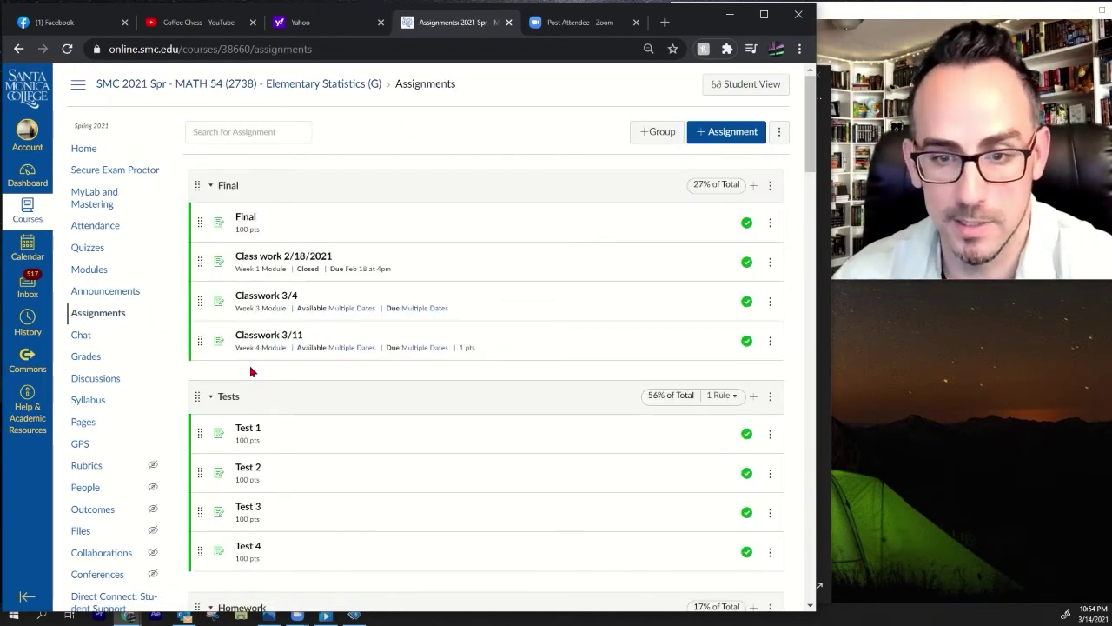
{"action": "scroll", "coordinate": [254, 360], "scroll_direction": "down", "scroll_amount": 1}
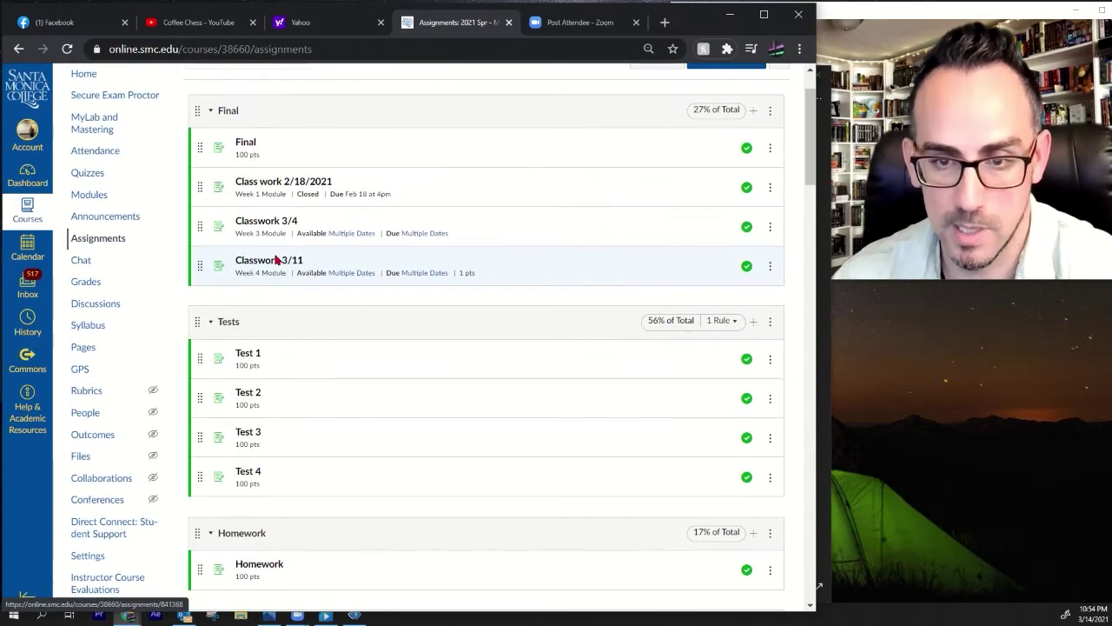
- Edit Classwork 3/11, dismiss the auto-saved content prompt, and uncheck File Uploads
{"action": "left_click", "coordinate": [274, 262]}
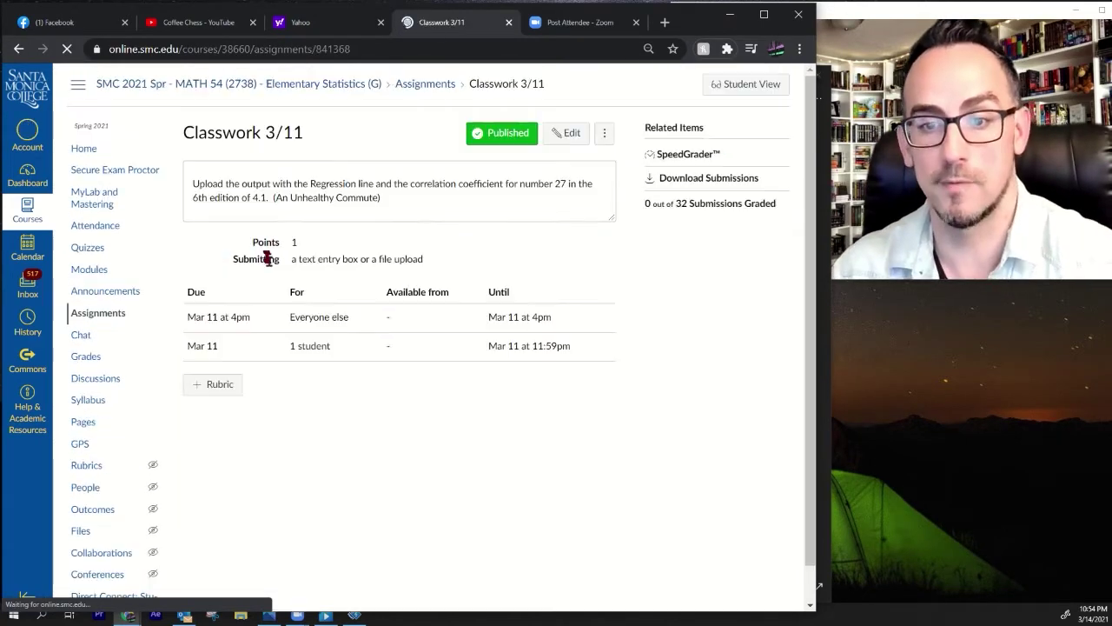
{"action": "left_click", "coordinate": [571, 135]}
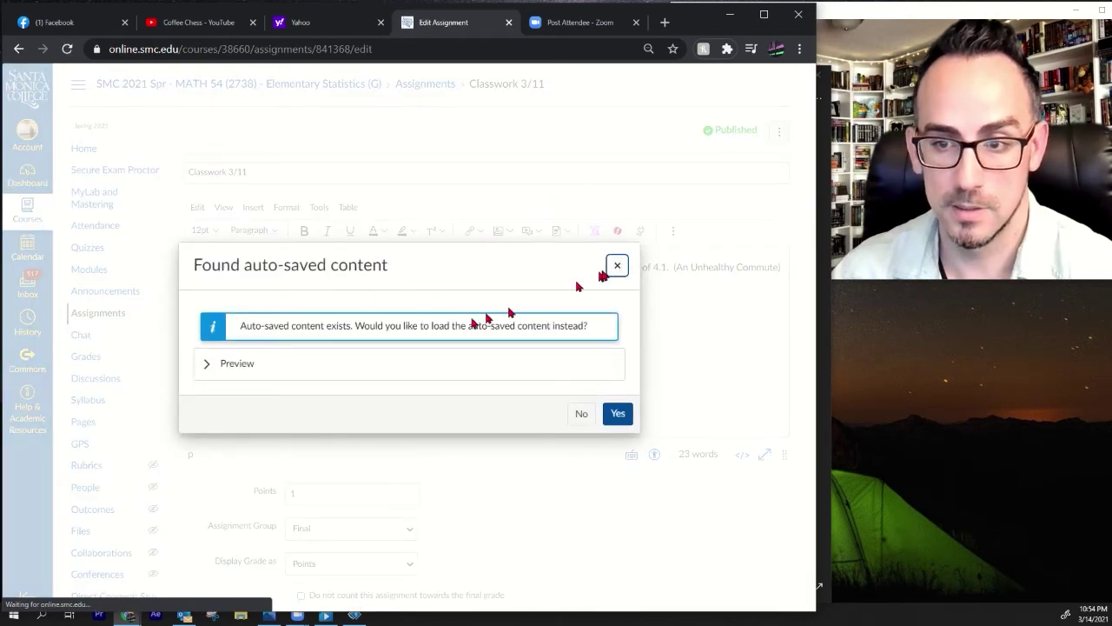
{"action": "left_click", "coordinate": [617, 267]}
{"action": "scroll", "coordinate": [371, 489], "scroll_direction": "down", "scroll_amount": 3}
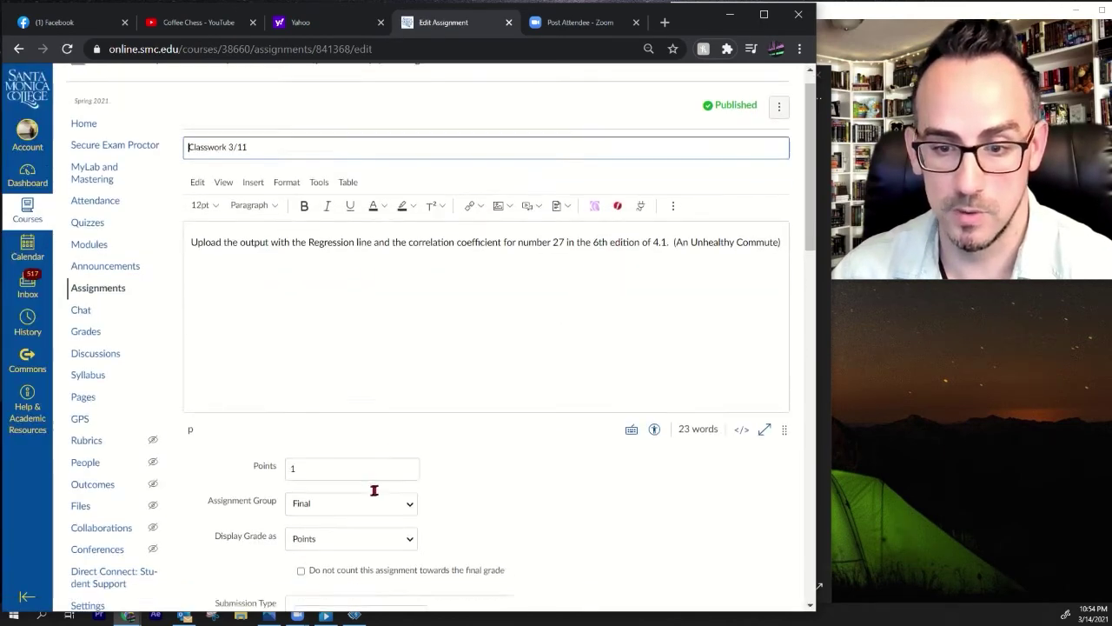
{"action": "scroll", "coordinate": [372, 487], "scroll_direction": "down", "scroll_amount": 2}
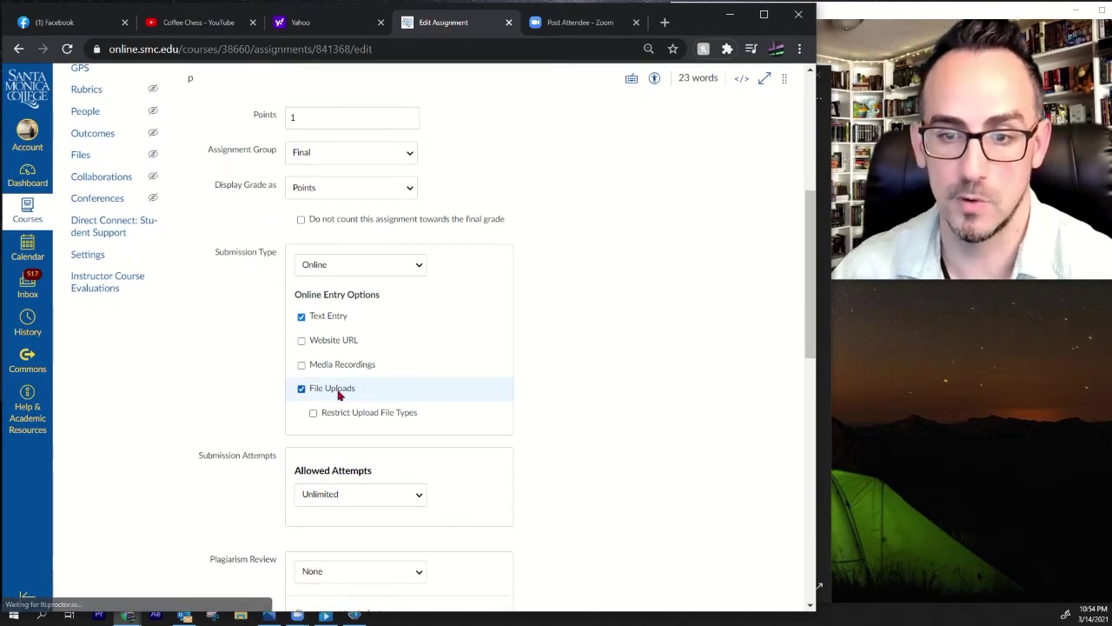
{"action": "left_click", "coordinate": [342, 395]}
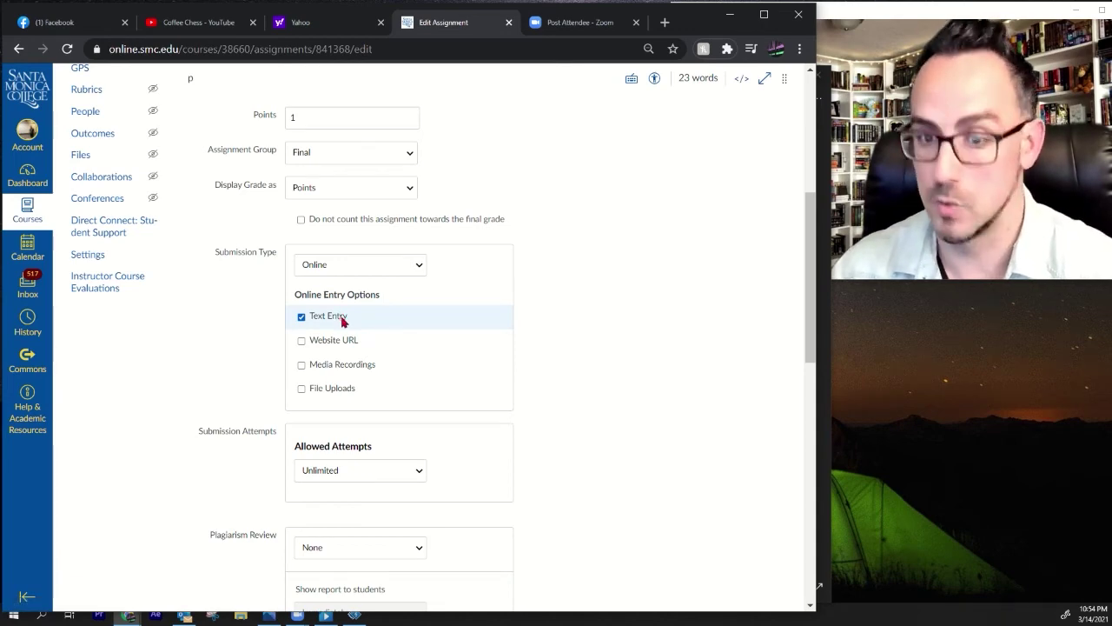
{"action": "scroll", "coordinate": [400, 346], "scroll_direction": "up", "scroll_amount": 5}
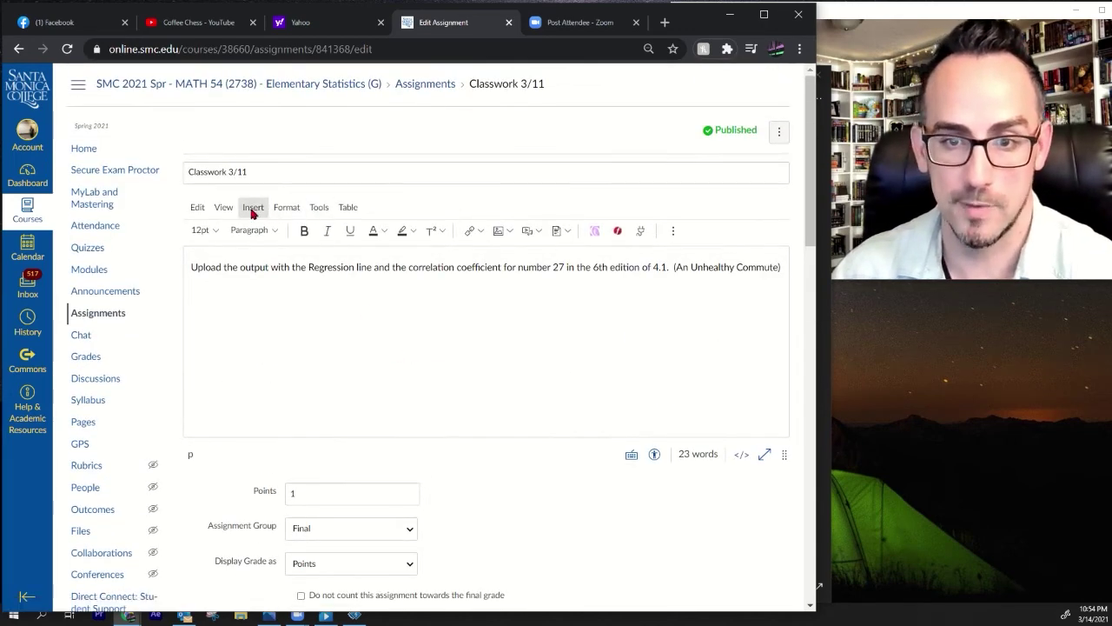
- Upload the weighted-average-formula image from the computer into the start of the description
{"action": "left_click", "coordinate": [252, 210]}
{"action": "mouse_move", "coordinate": [279, 268]}
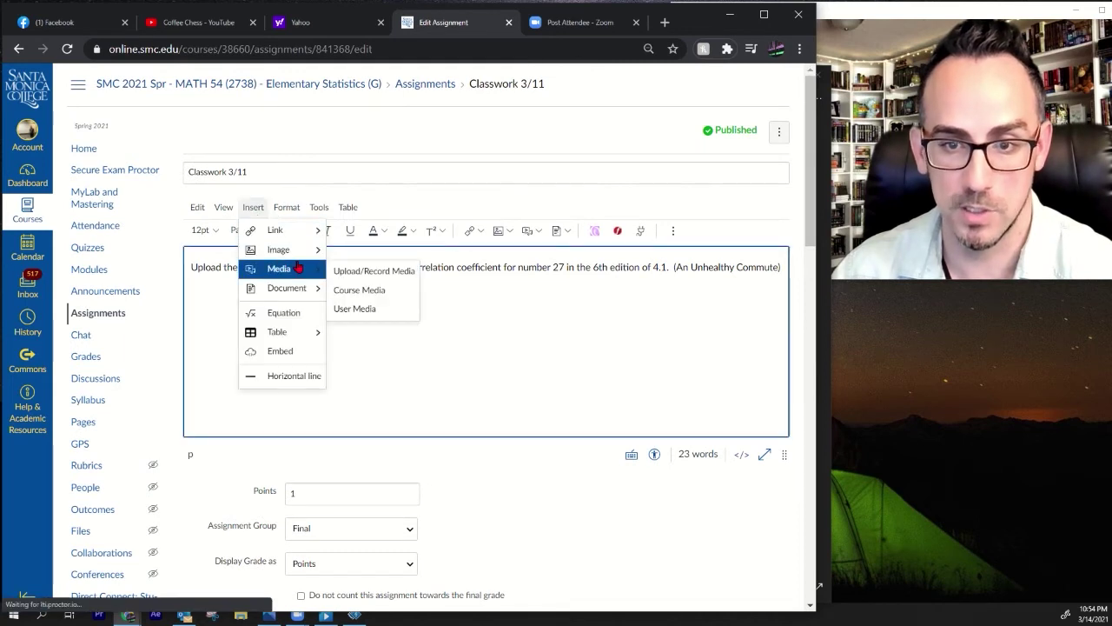
{"action": "left_click", "coordinate": [349, 253]}
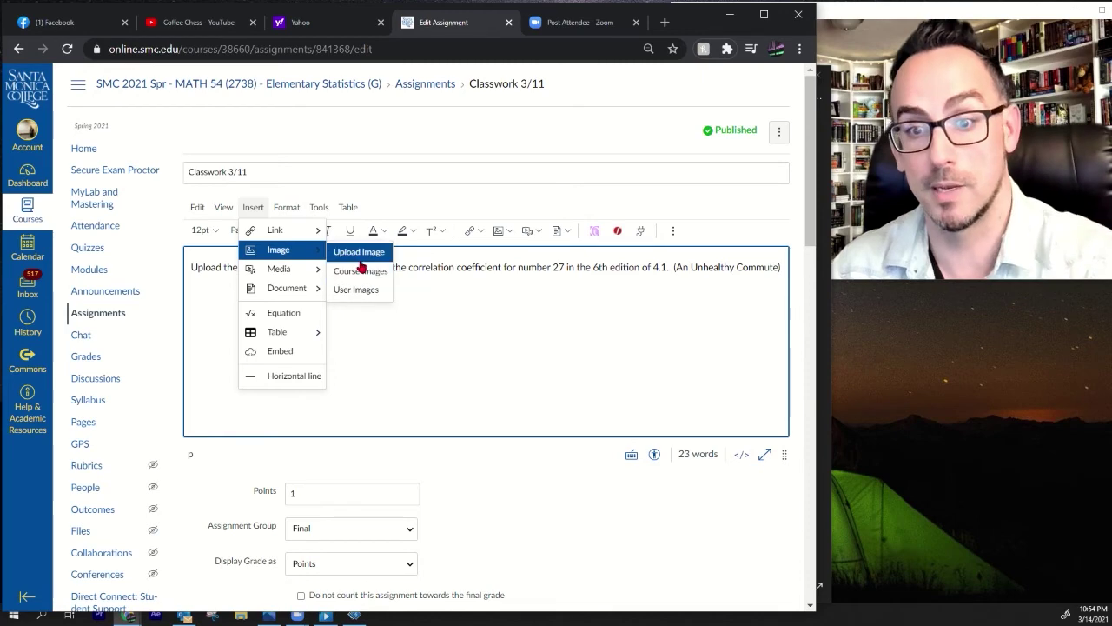
{"action": "left_click", "coordinate": [358, 257]}
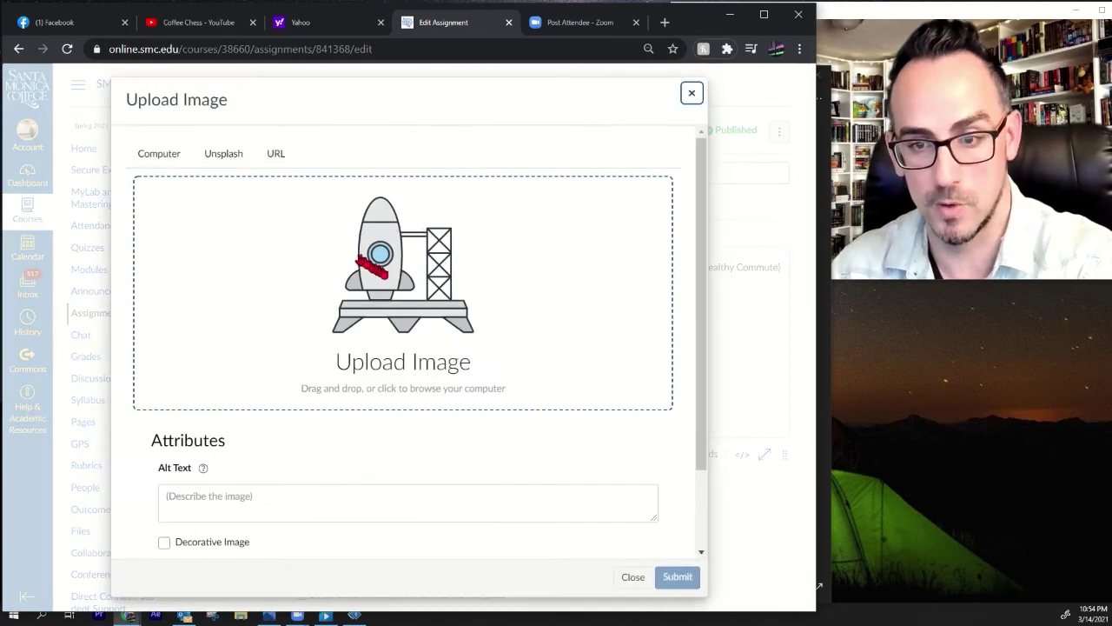
{"action": "left_click", "coordinate": [402, 282]}
{"action": "double_click", "coordinate": [204, 102]}
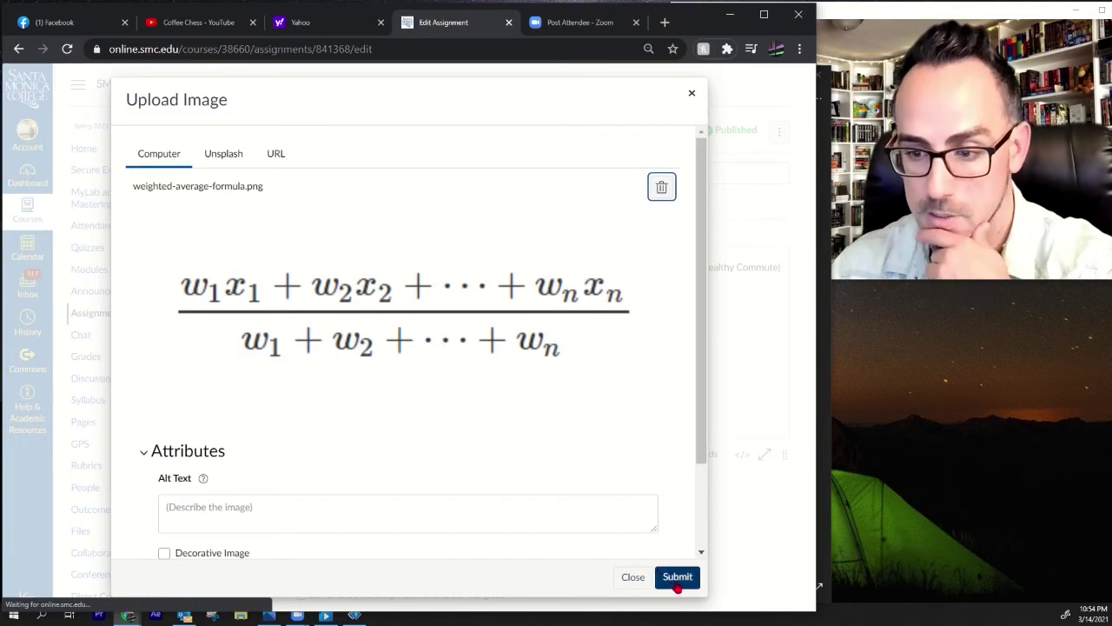
{"action": "left_click", "coordinate": [676, 584]}
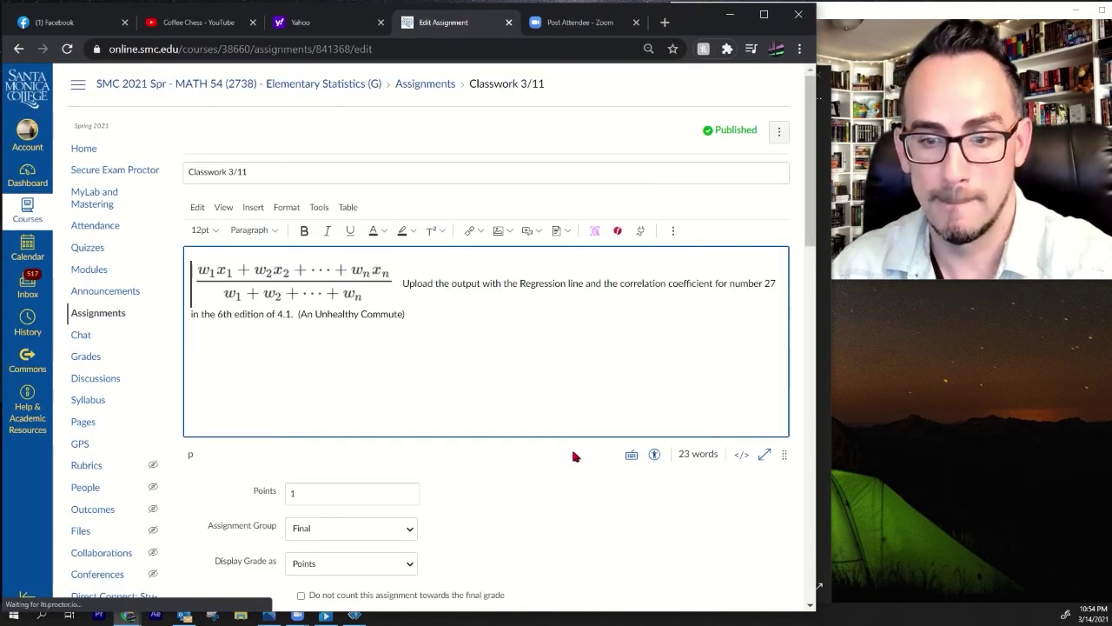
{"action": "scroll", "coordinate": [571, 452], "scroll_direction": "down", "scroll_amount": 4}
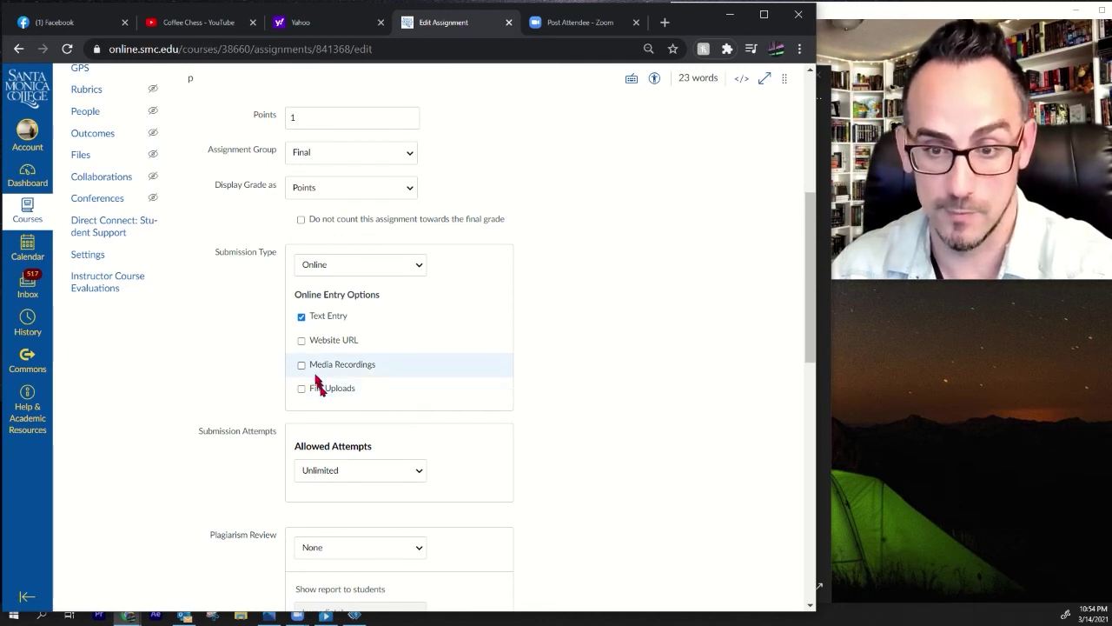
- Tick File Uploads alongside Text Entry under Online Entry Options
{"action": "left_click", "coordinate": [331, 391]}
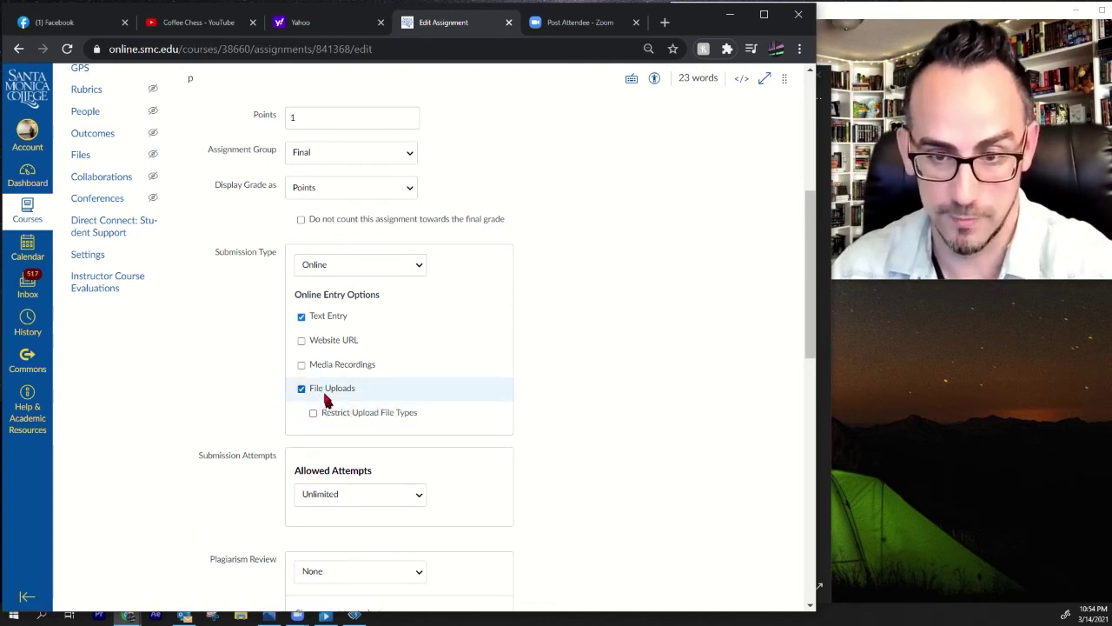